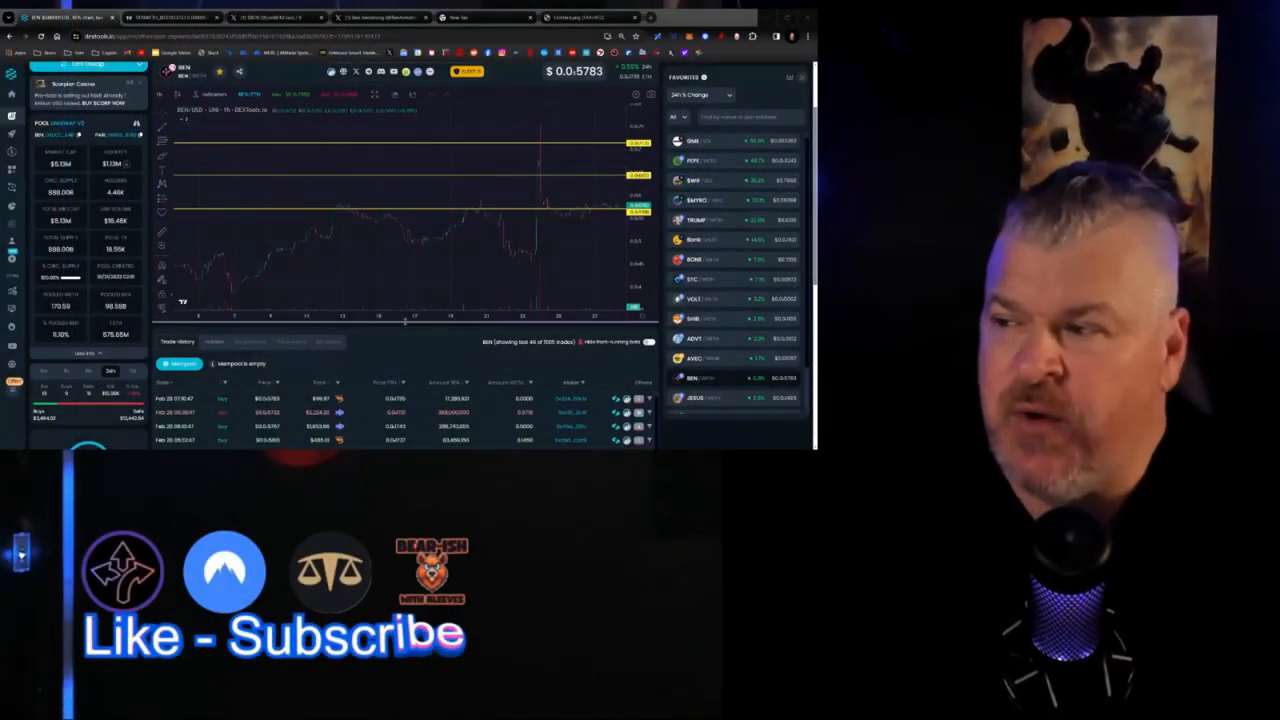
scroll(405, 318, "down", 2)
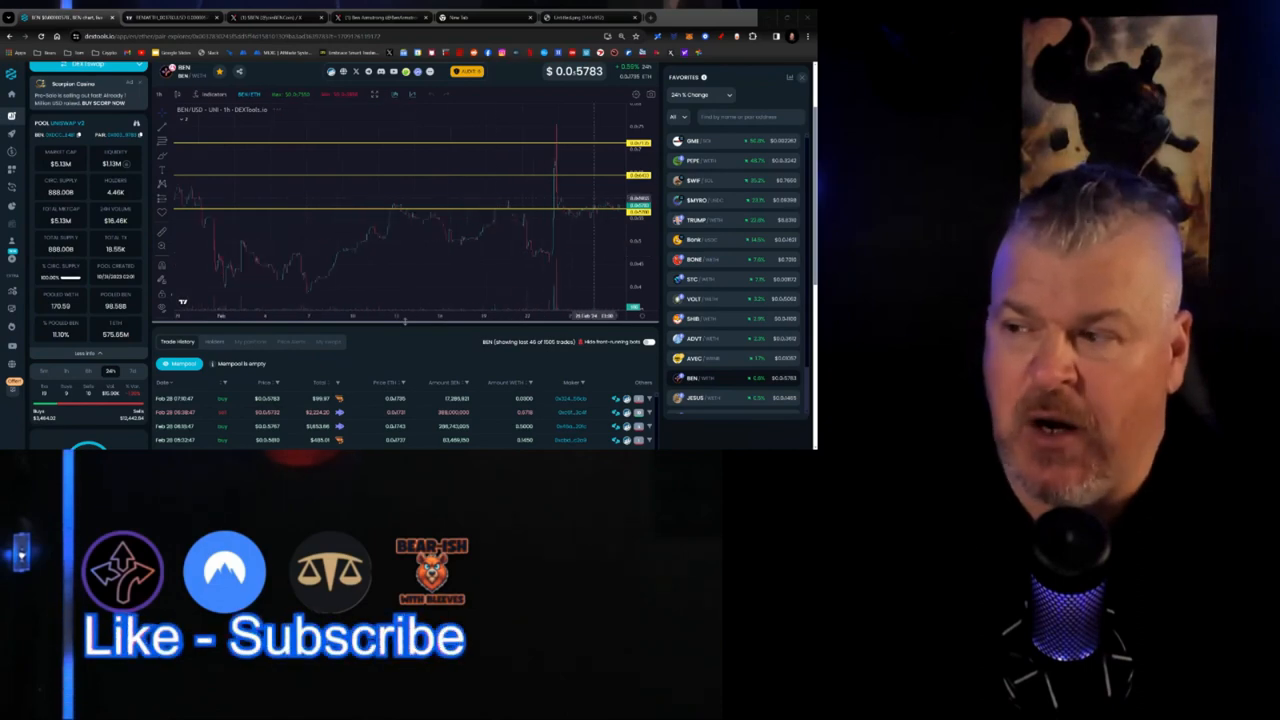
scroll(405, 320, "down", 2)
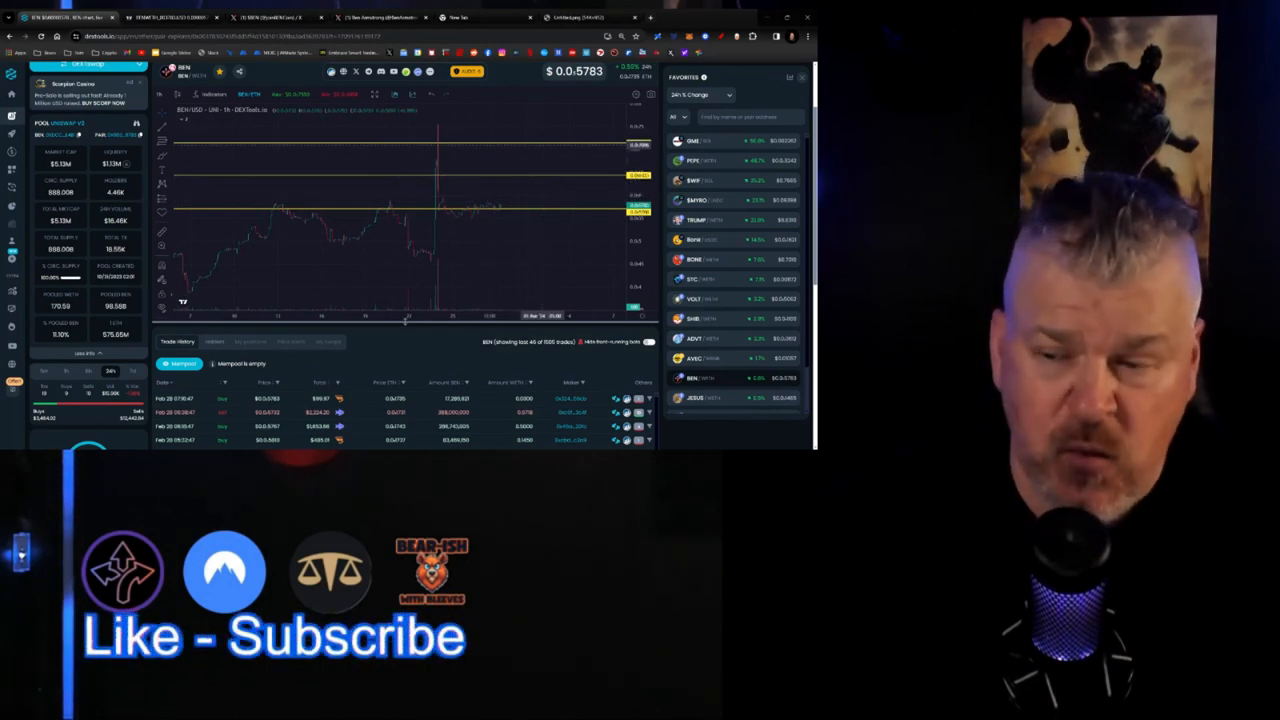
scroll(437, 210, "down", 2)
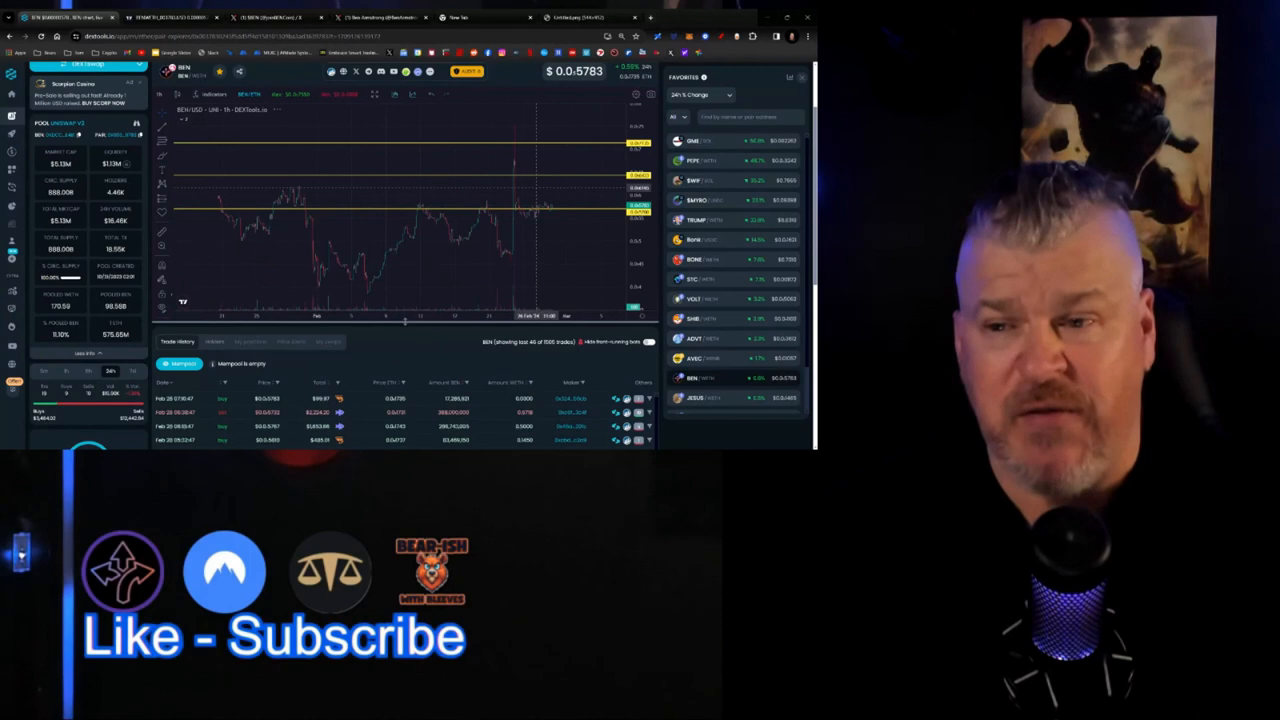
scroll(428, 217, "up", 2)
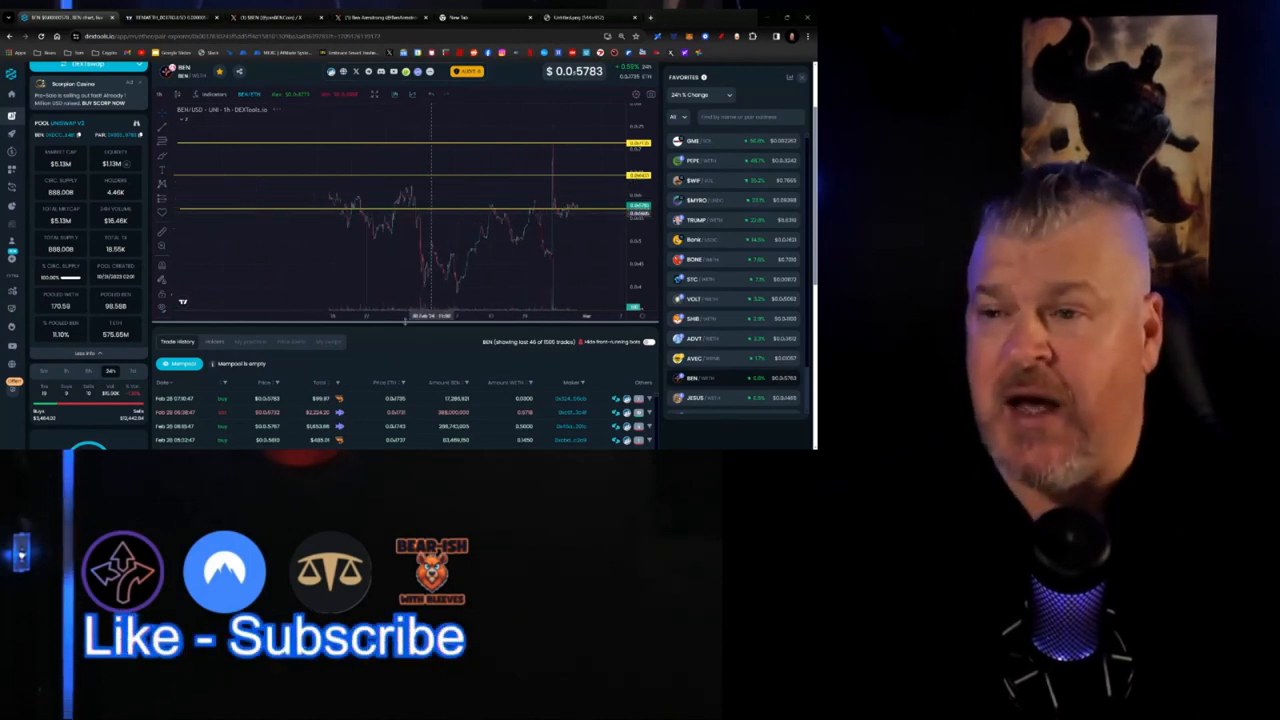
scroll(428, 217, "down", 3)
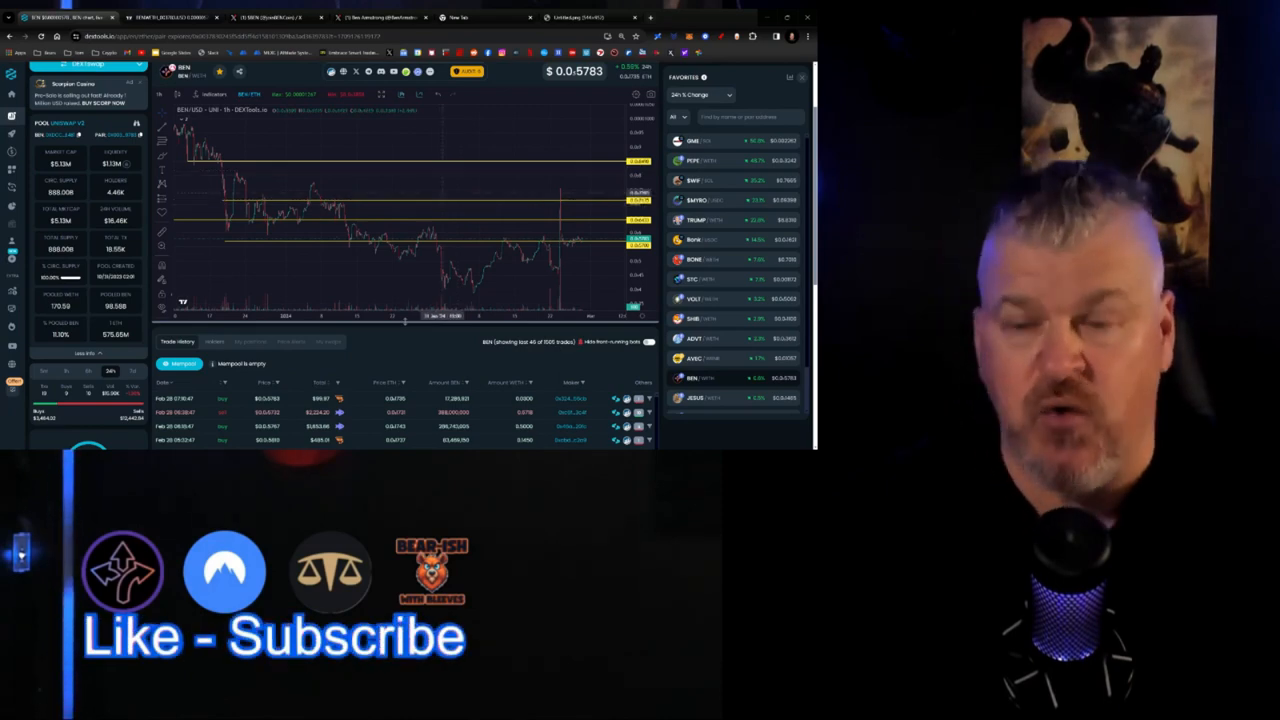
scroll(381, 191, "down", 2)
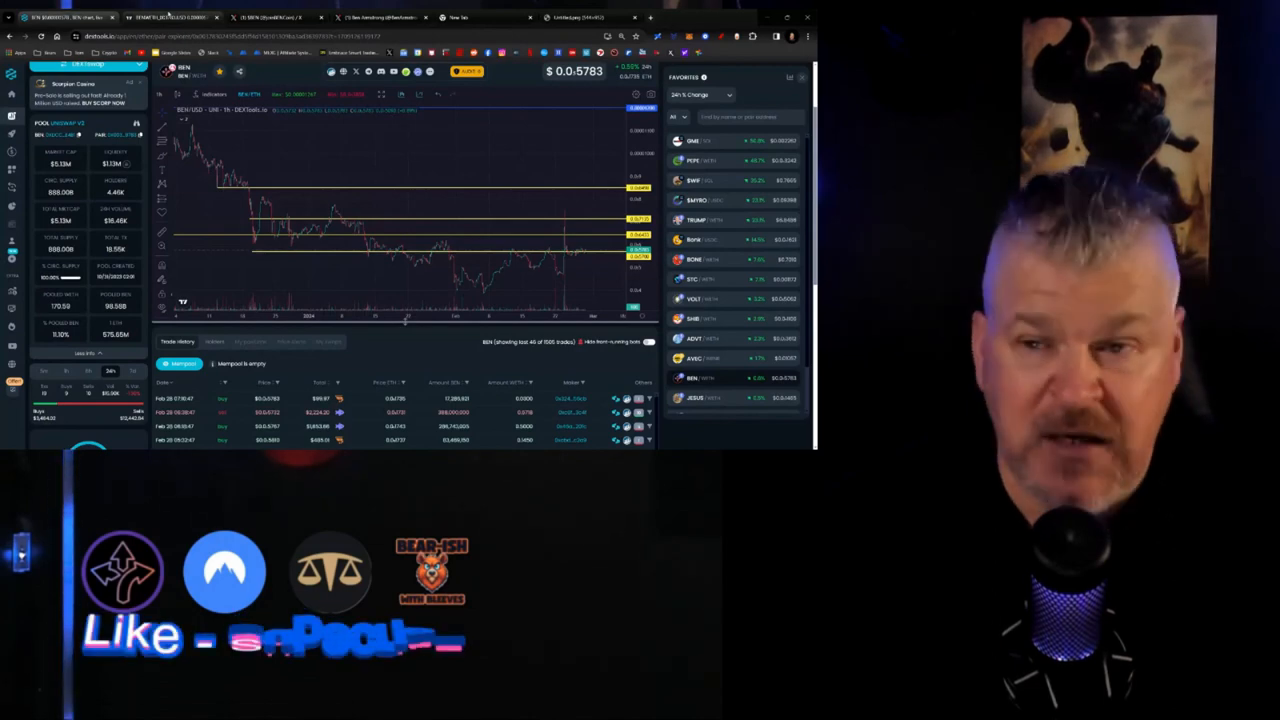
View the BEN/WETH hourly chart on TradingView, then switch to the $BEN profile on X
left_click(167, 16)
scroll(457, 250, "up", 3)
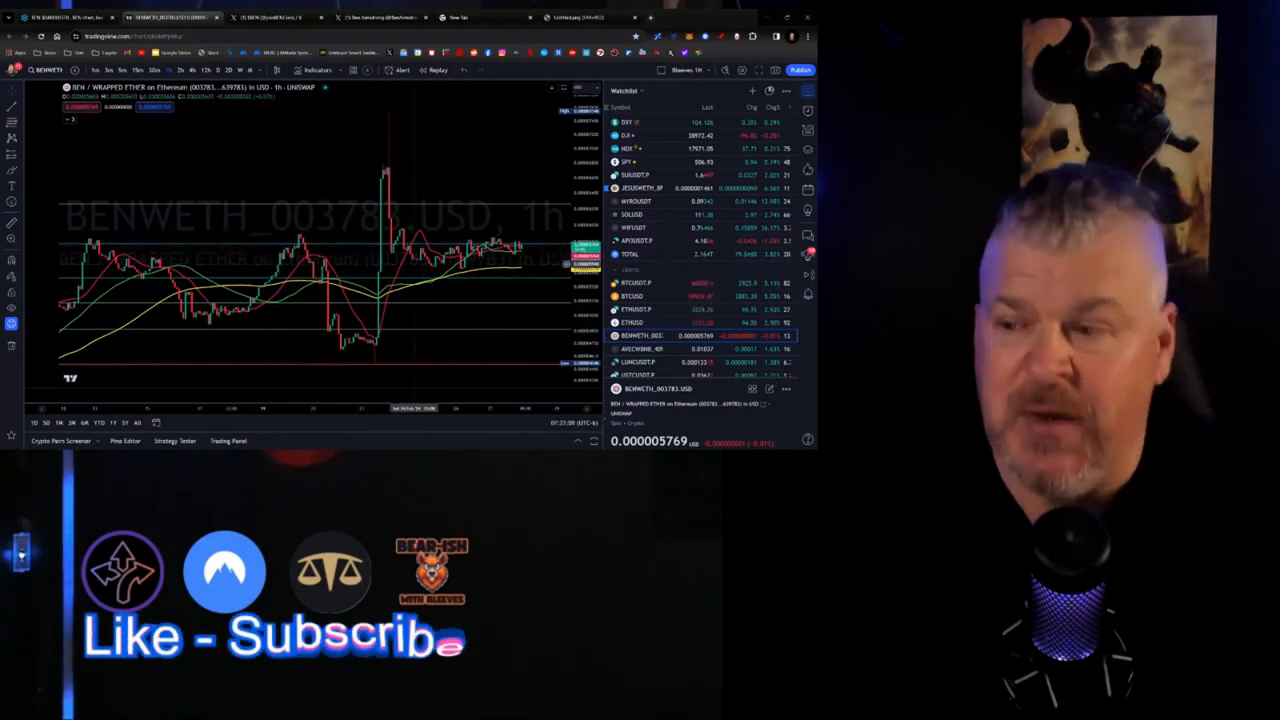
scroll(410, 250, "up", 2)
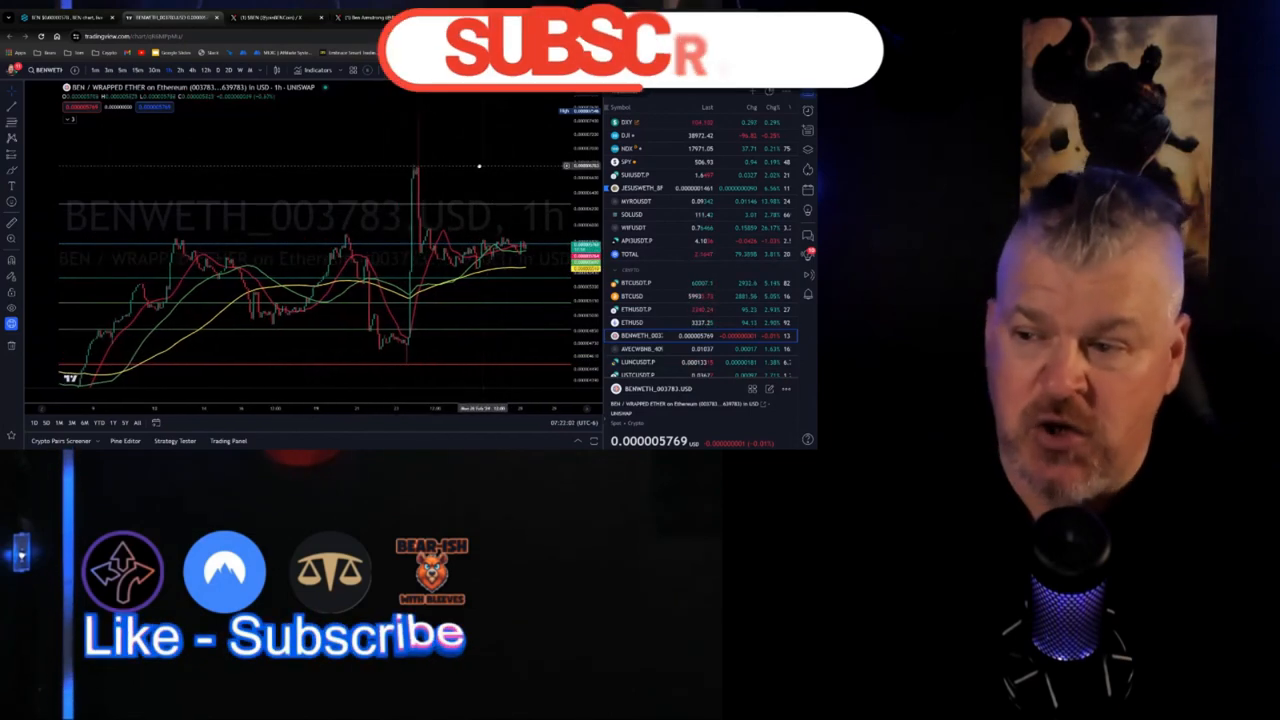
scroll(450, 250, "down", 3)
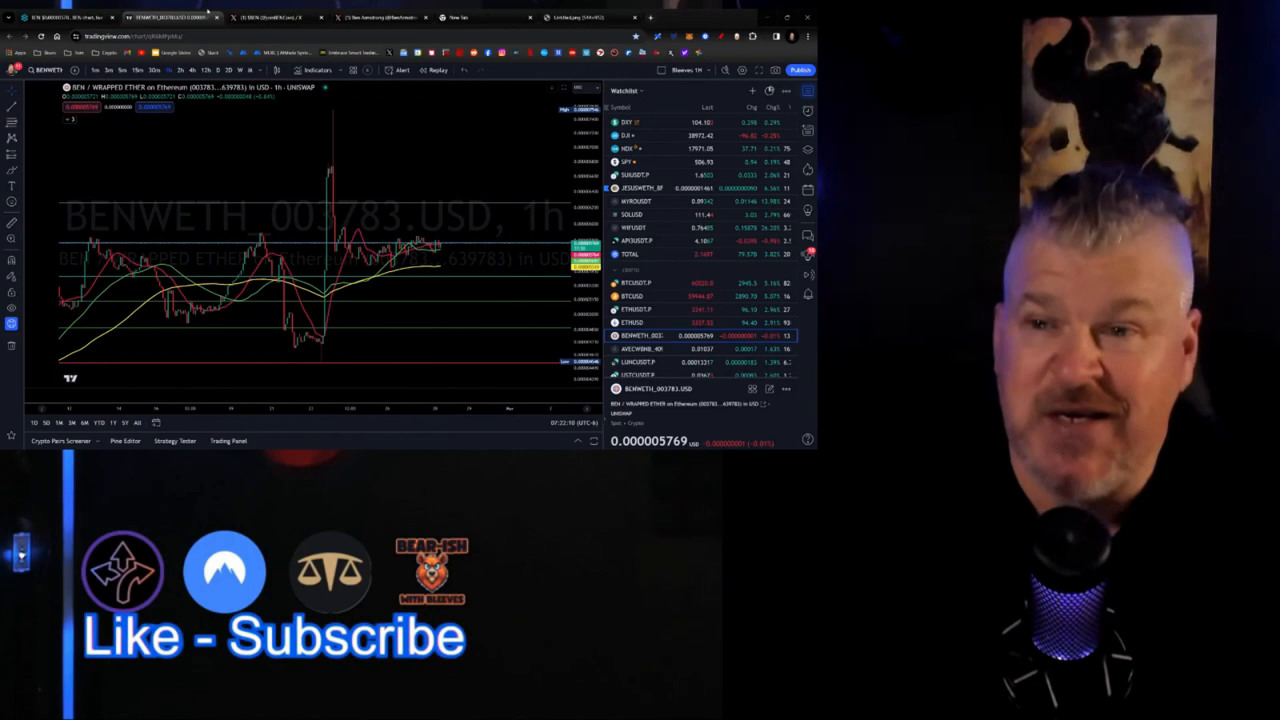
left_click(270, 17)
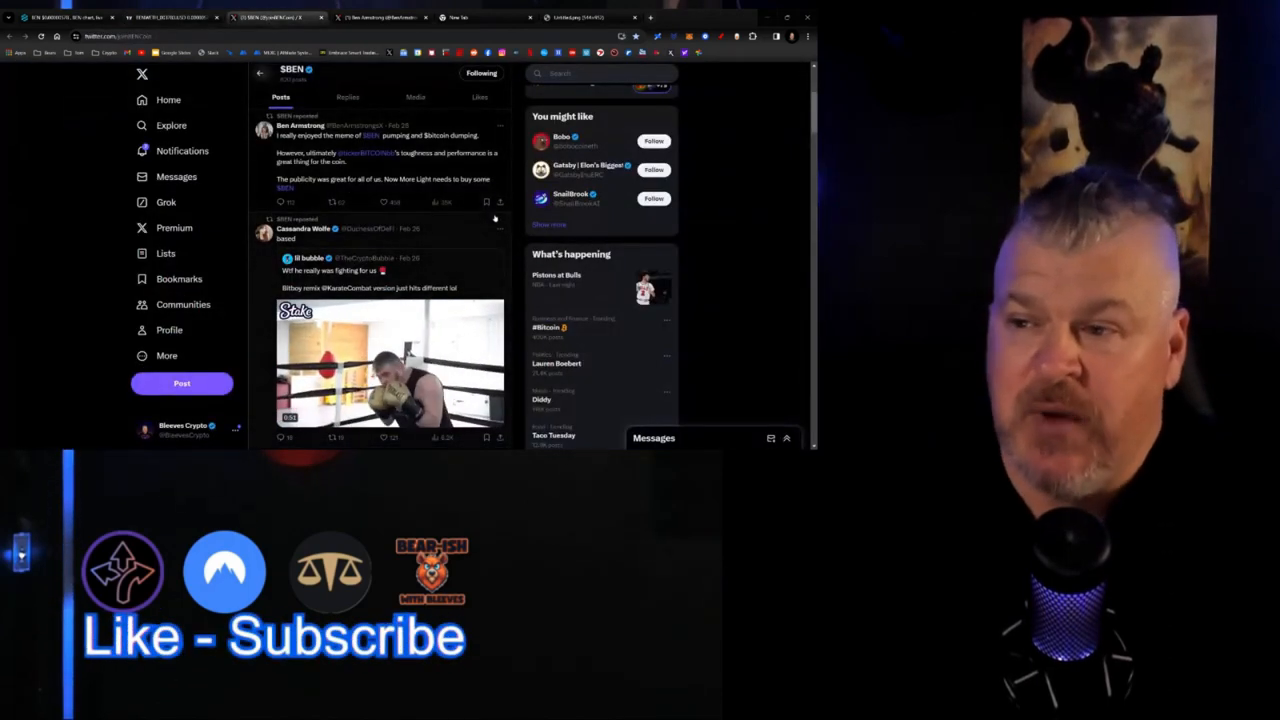
scroll(495, 218, "up", 3)
scroll(491, 220, "down", 4)
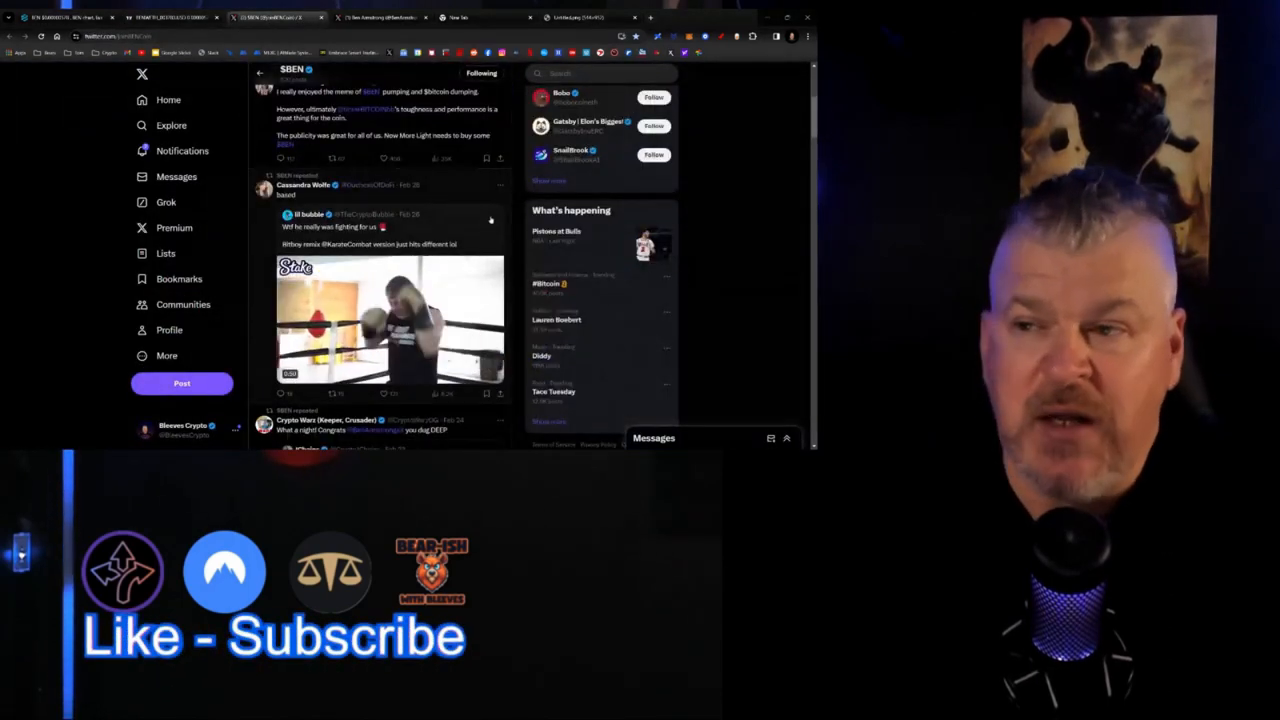
scroll(488, 210, "up", 1)
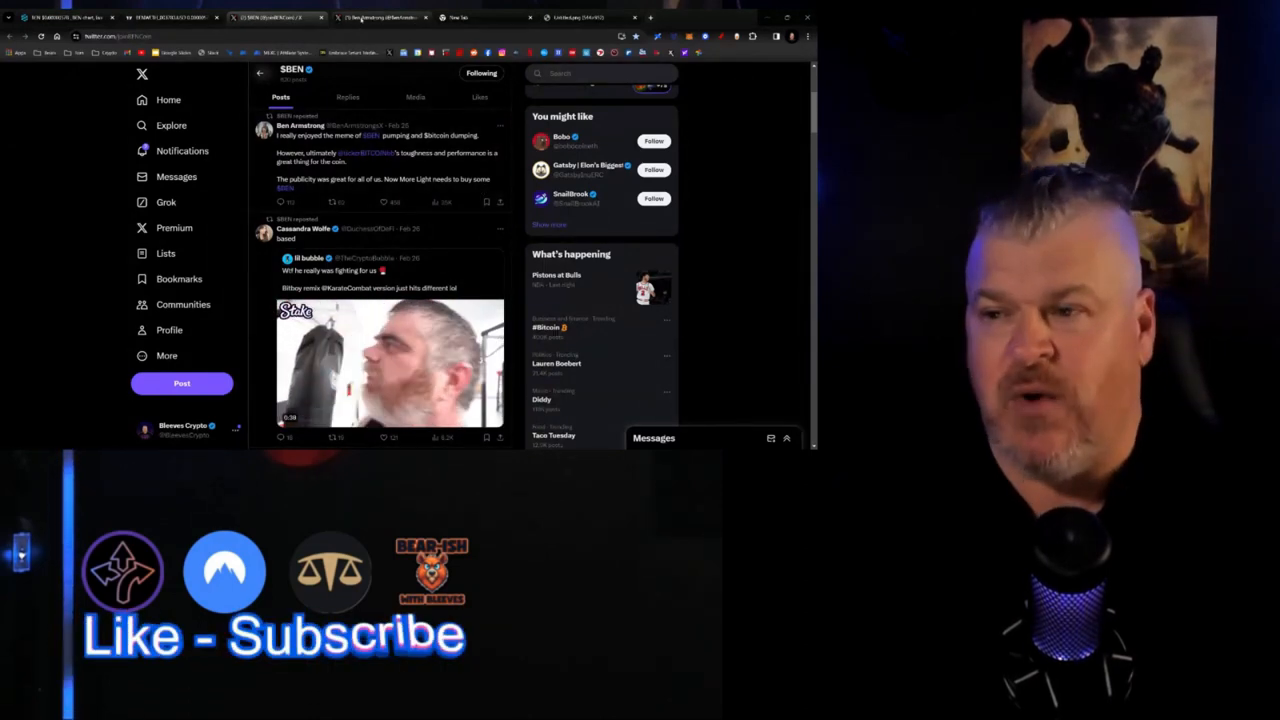
Browse Ben Armstrong's X profile and his reposted karate fight clips
left_click(355, 17)
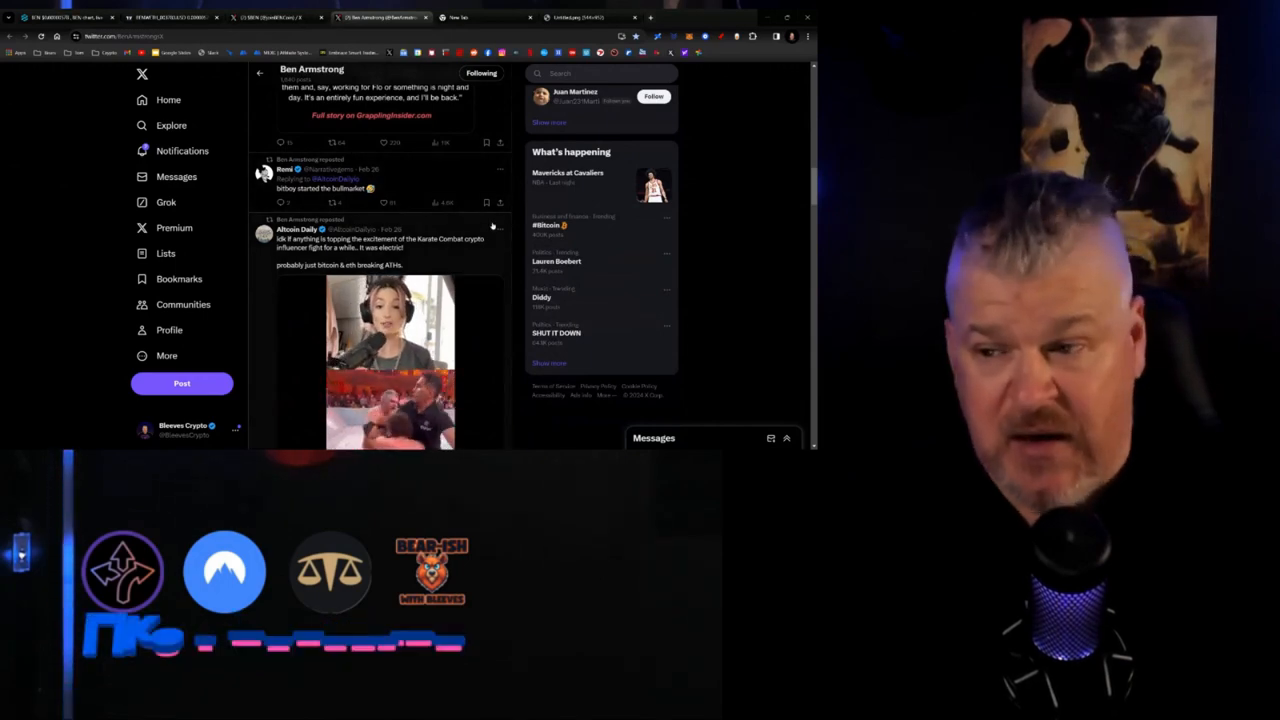
scroll(482, 232, "down", 1)
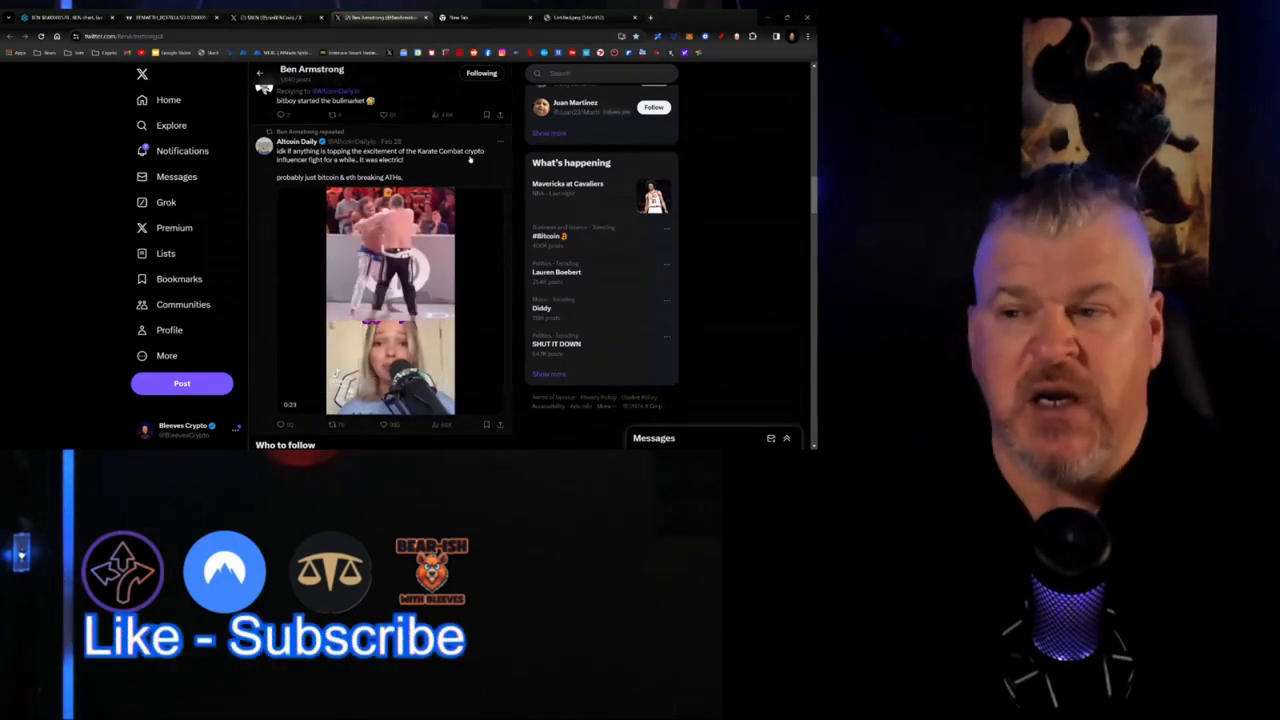
scroll(485, 158, "down", 3)
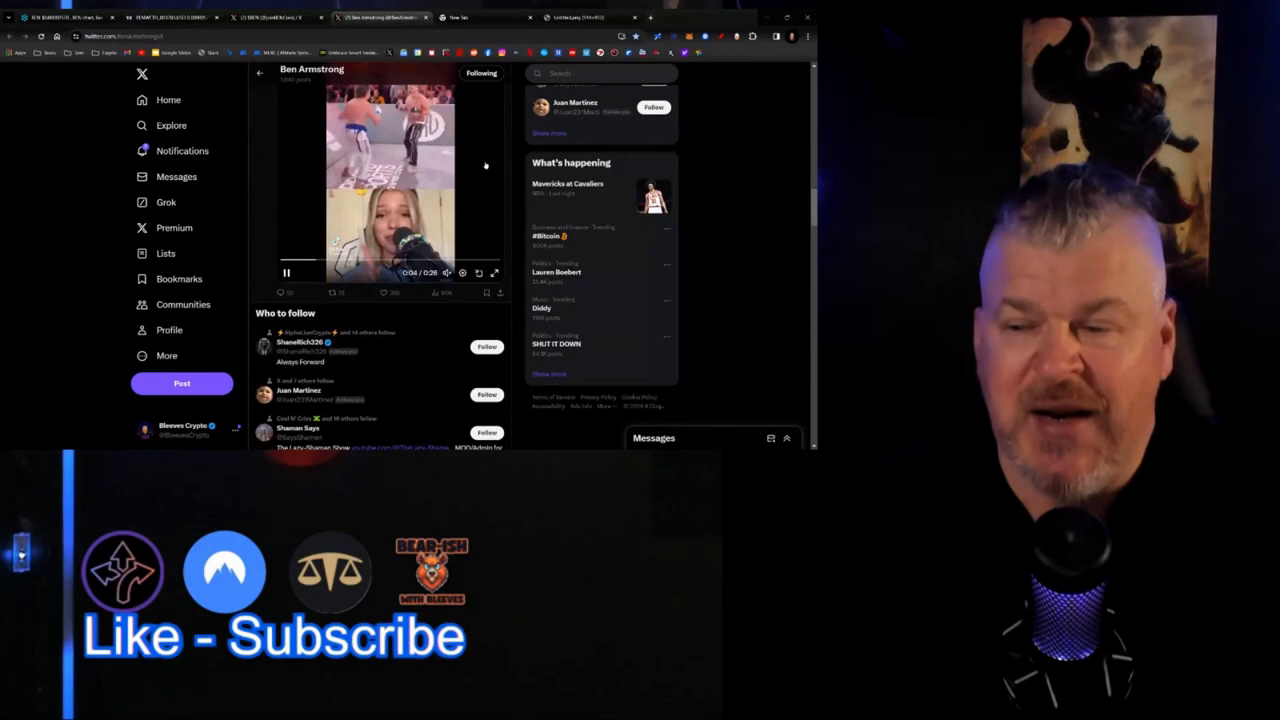
scroll(485, 158, "up", 5)
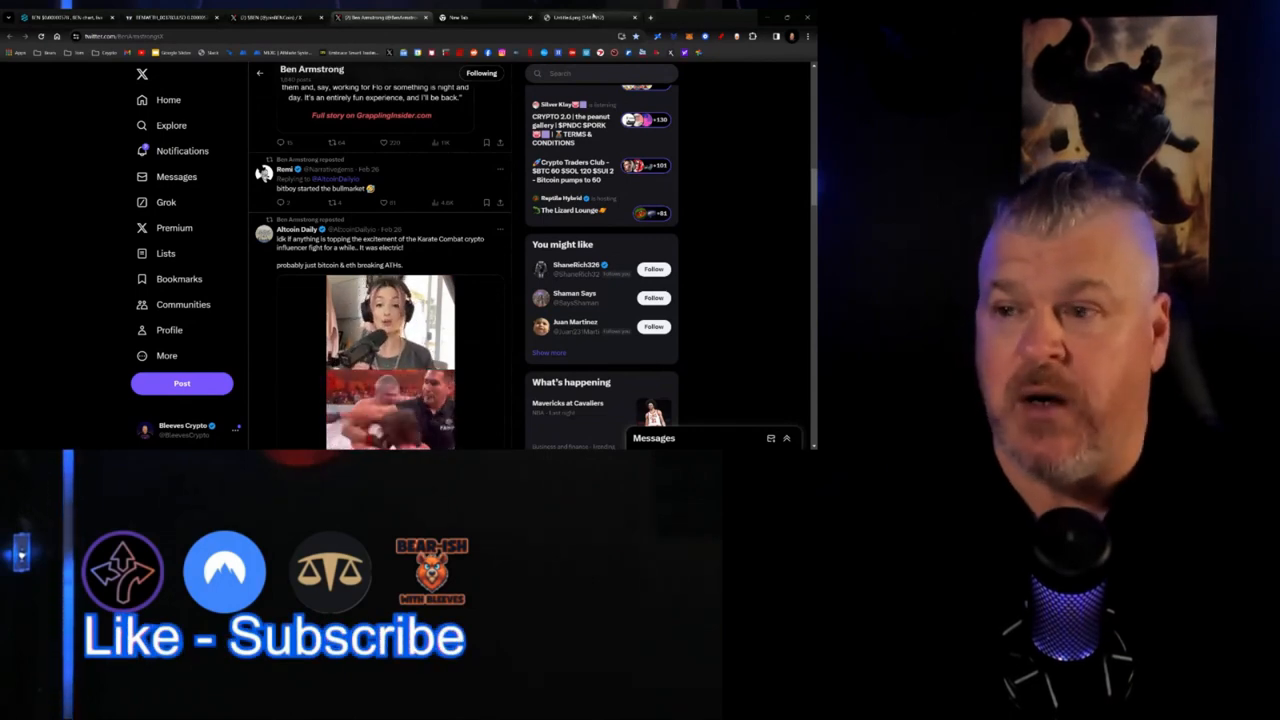
View the saved Untitled.png BEN update image, enlarged so its starred bullet points are readable
left_click(594, 17)
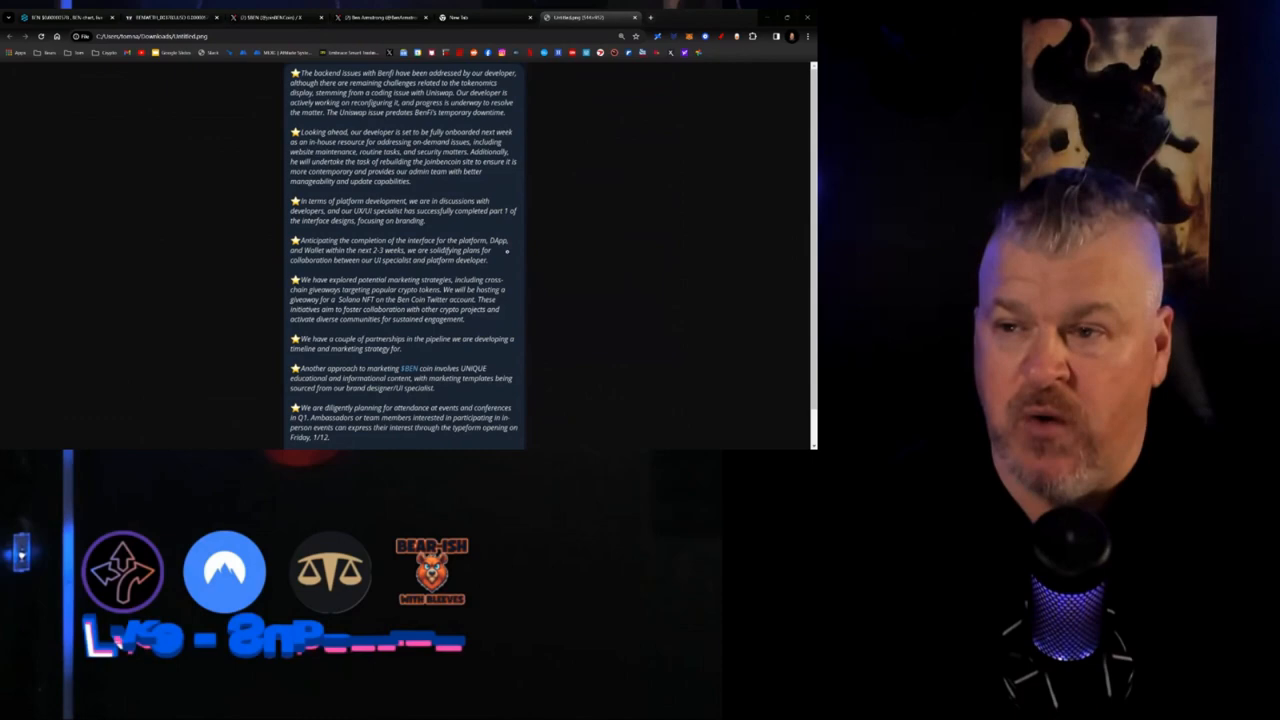
key("ctrl+plus")
key("ctrl+plus")
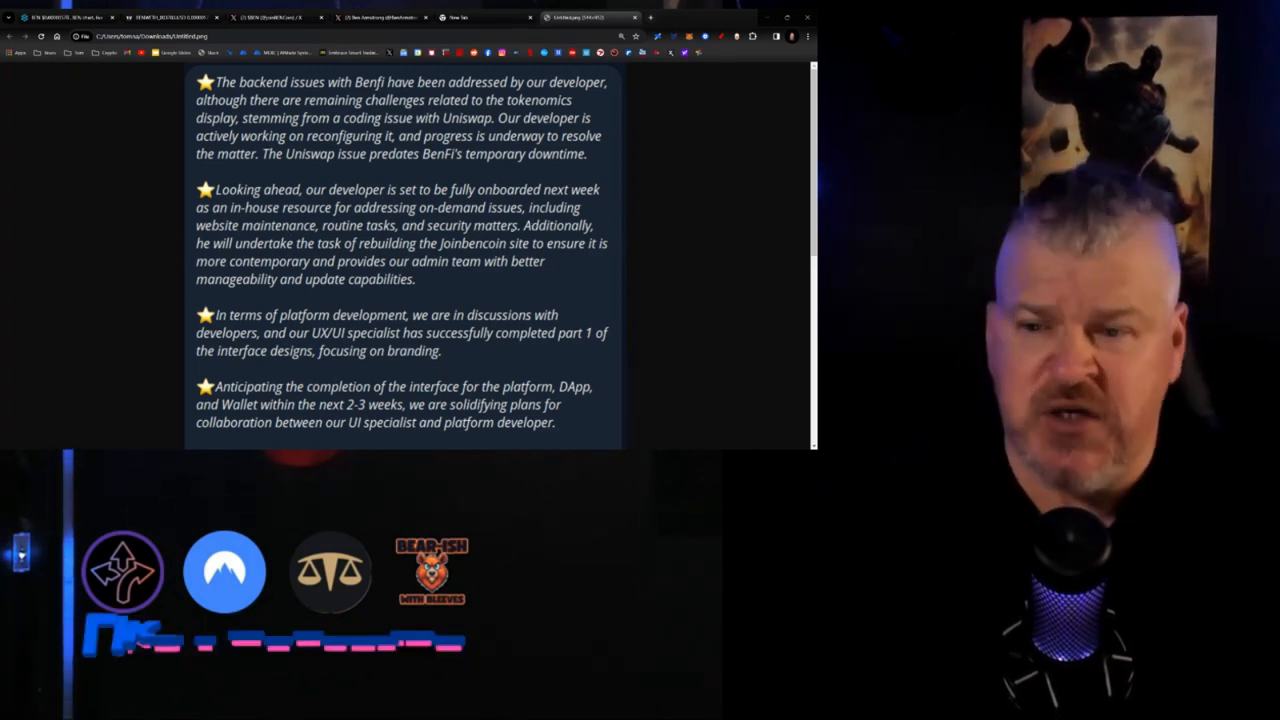
scroll(566, 192, "down", 2)
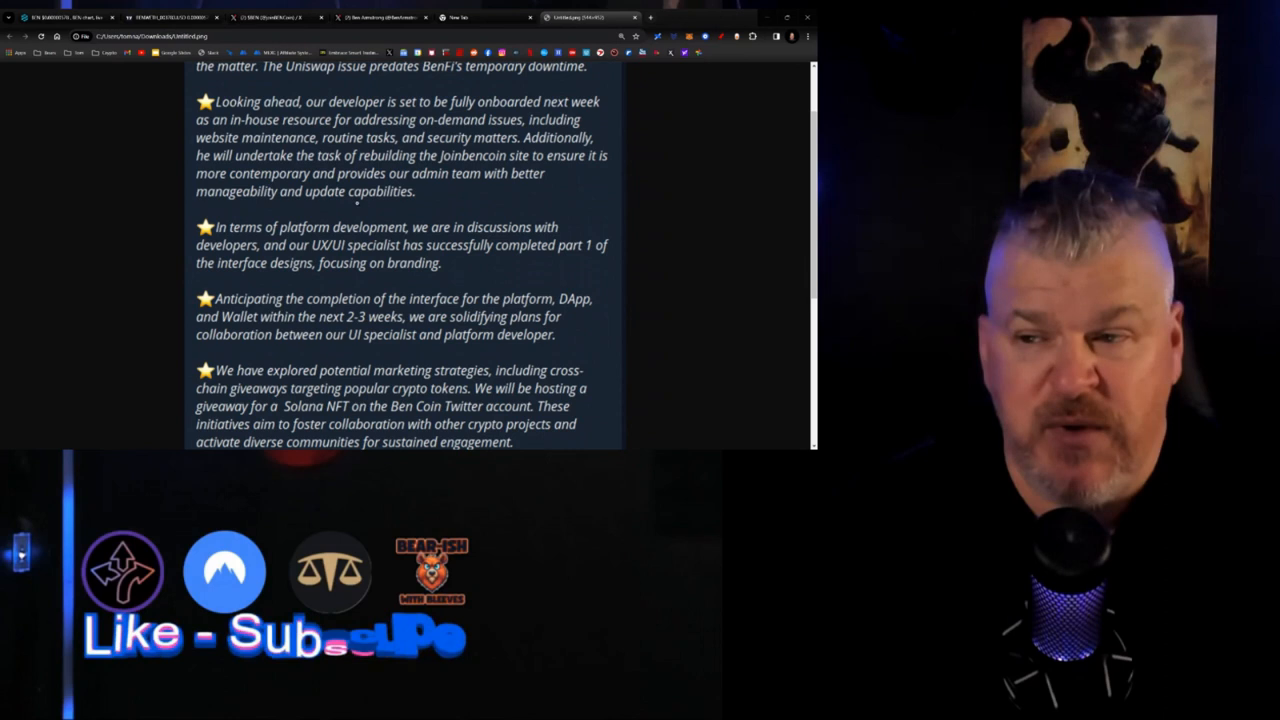
scroll(446, 197, "down", 1)
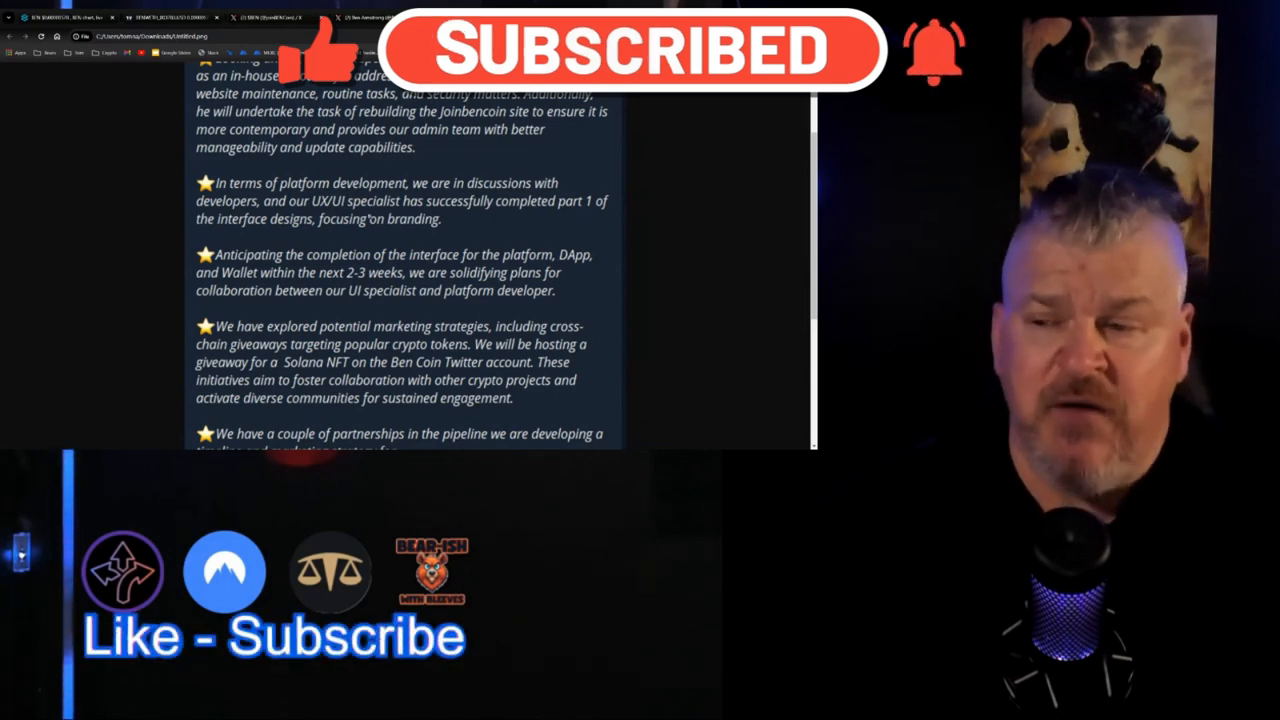
scroll(400, 250, "down", 2)
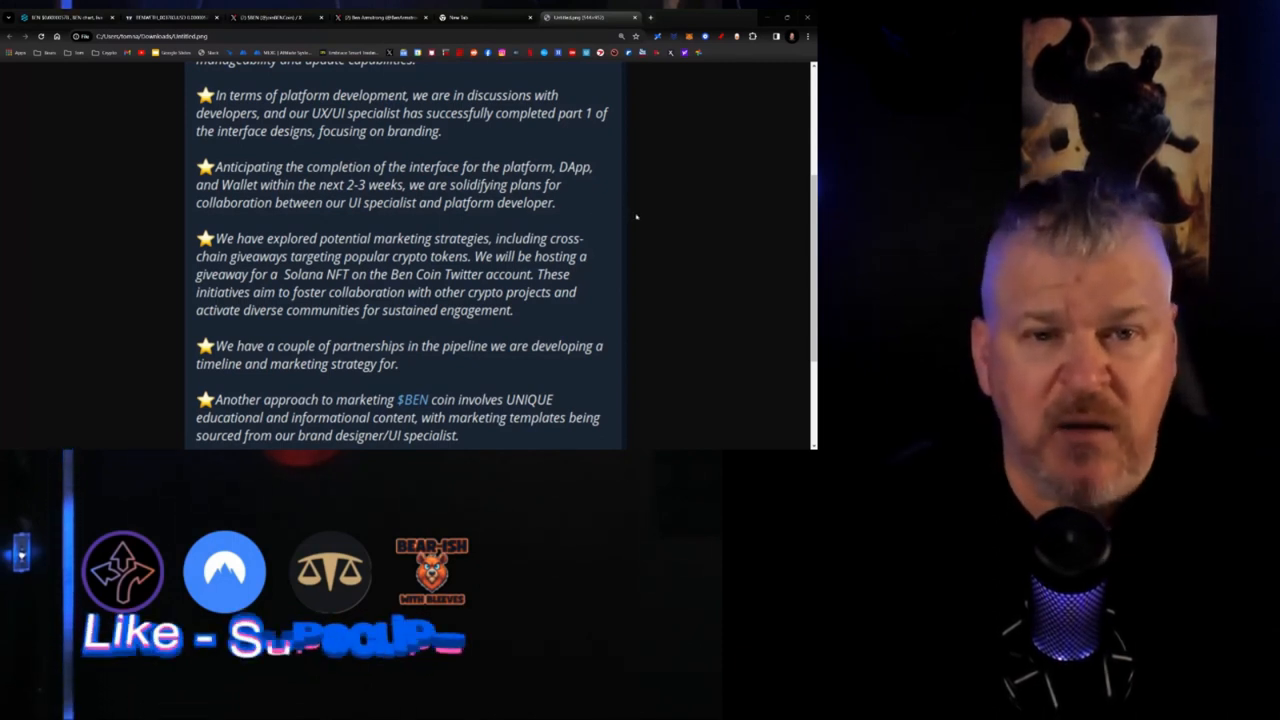
scroll(643, 213, "down", 1)
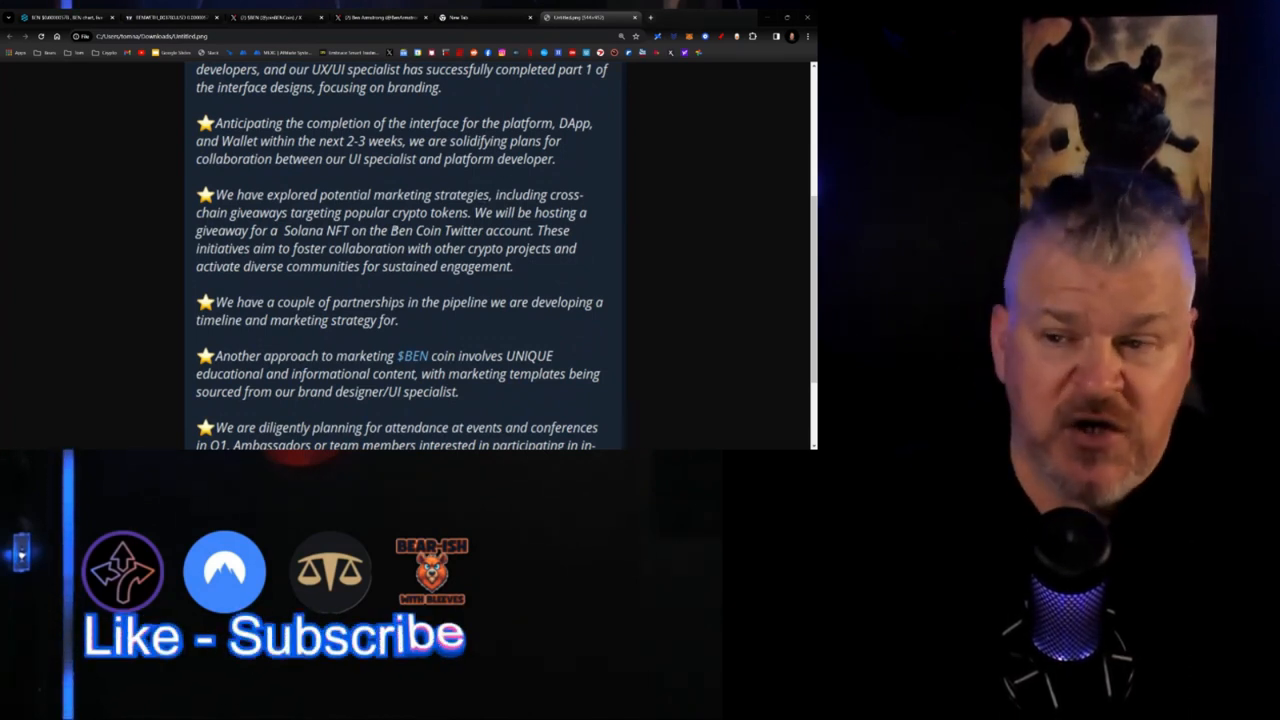
scroll(400, 250, "down", 1)
scroll(400, 250, "down", 1)
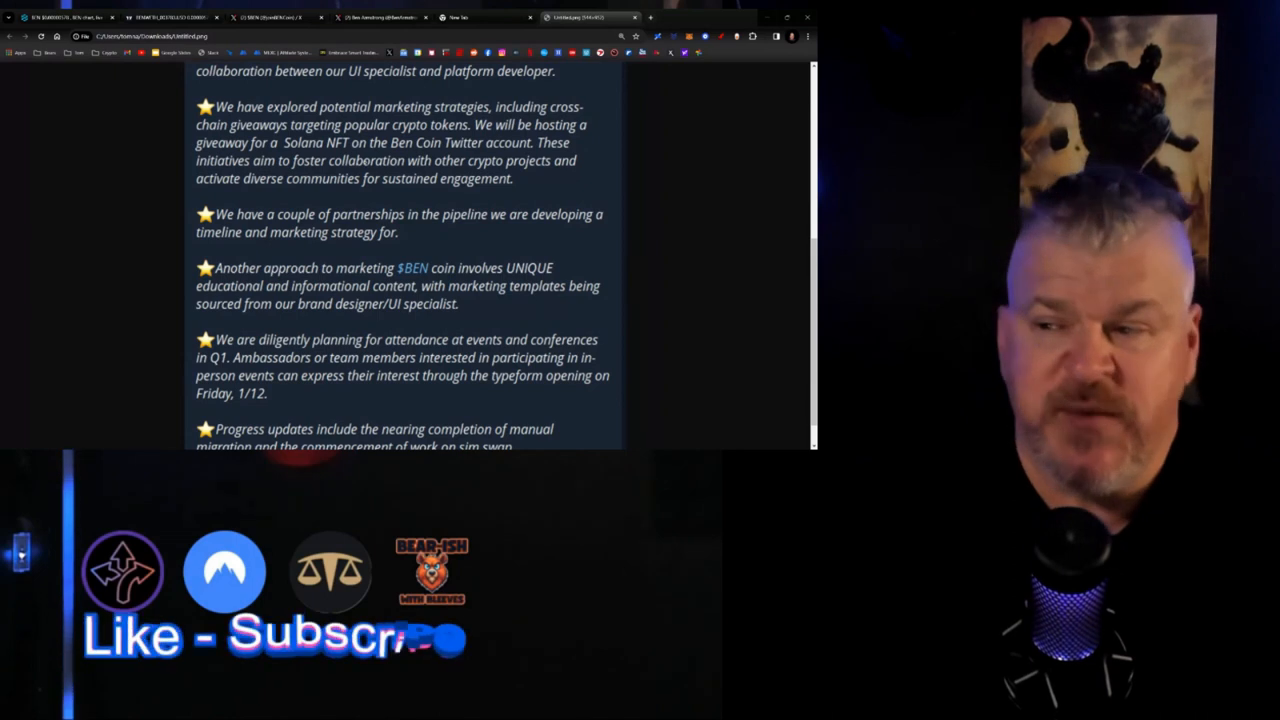
scroll(511, 240, "down", 1)
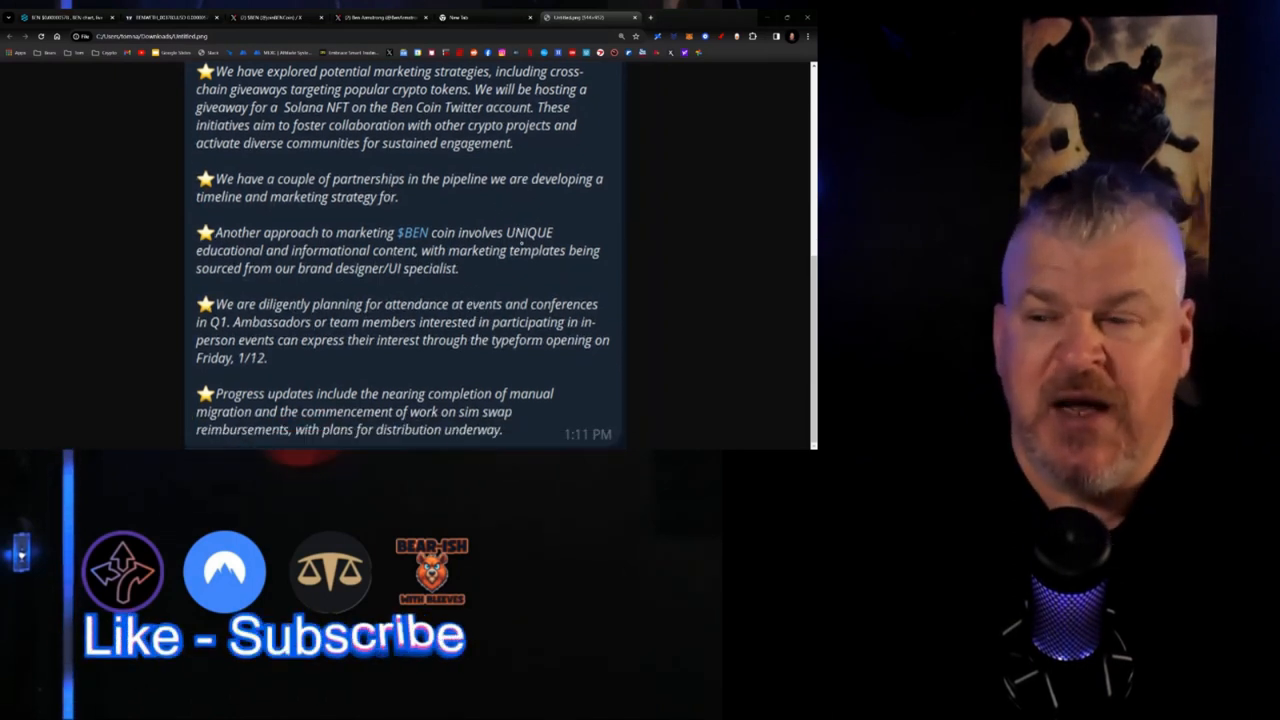